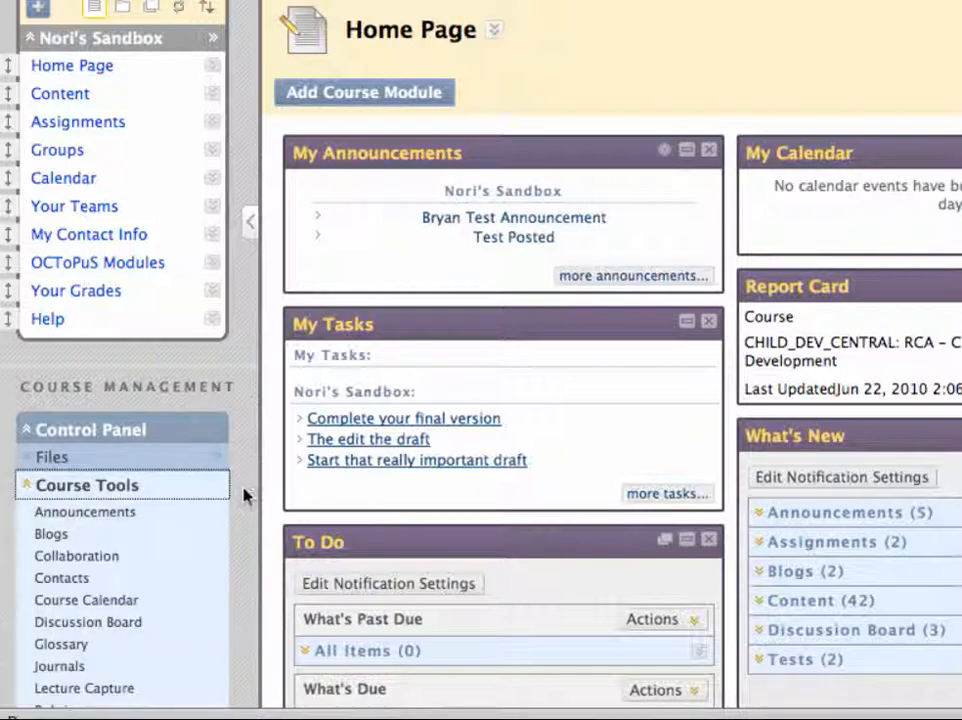
Open the course's Journals tool and start creating a new journal.
{"action": "scroll", "coordinate": [245, 494], "scroll_direction": "down", "scroll_amount": 5}
{"action": "scroll", "coordinate": [245, 498], "scroll_direction": "down", "scroll_amount": 1}
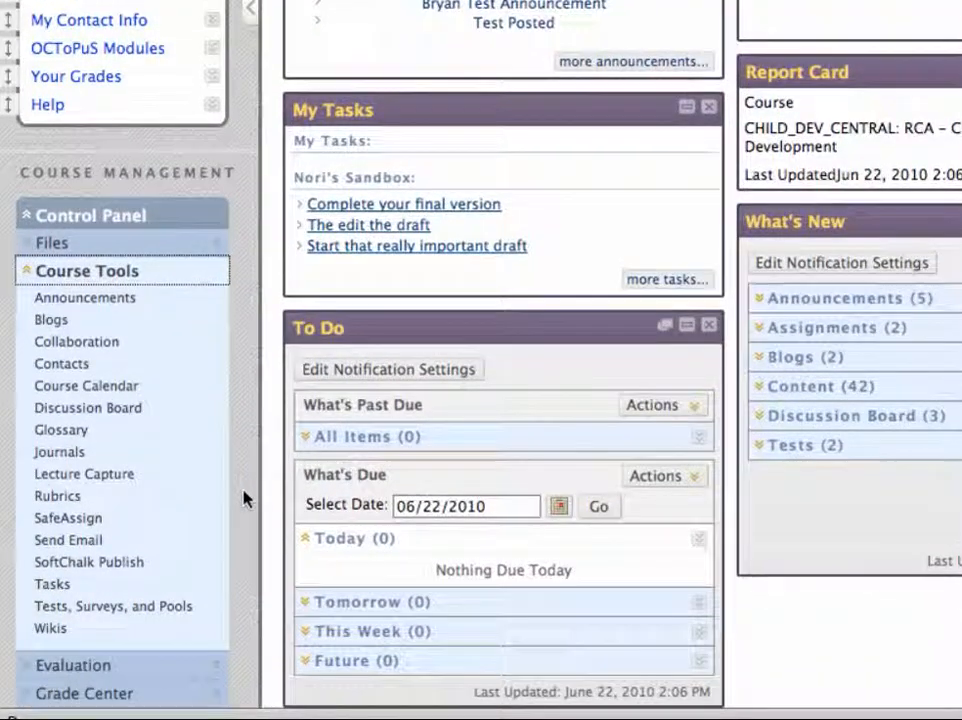
{"action": "scroll", "coordinate": [55, 460], "scroll_direction": "up", "scroll_amount": 1}
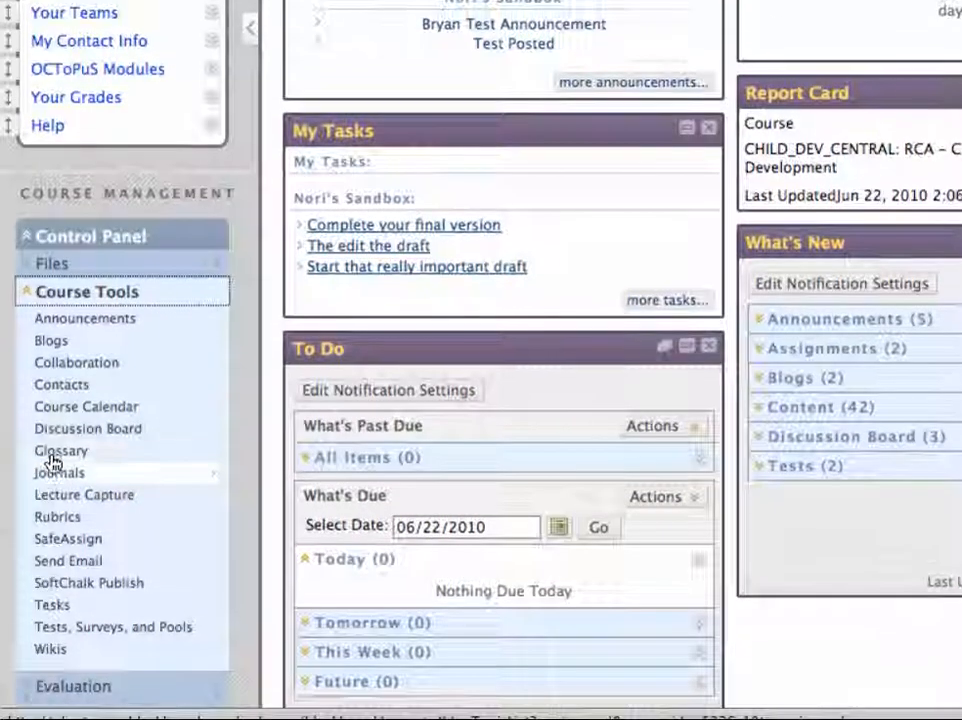
{"action": "left_click", "coordinate": [55, 486]}
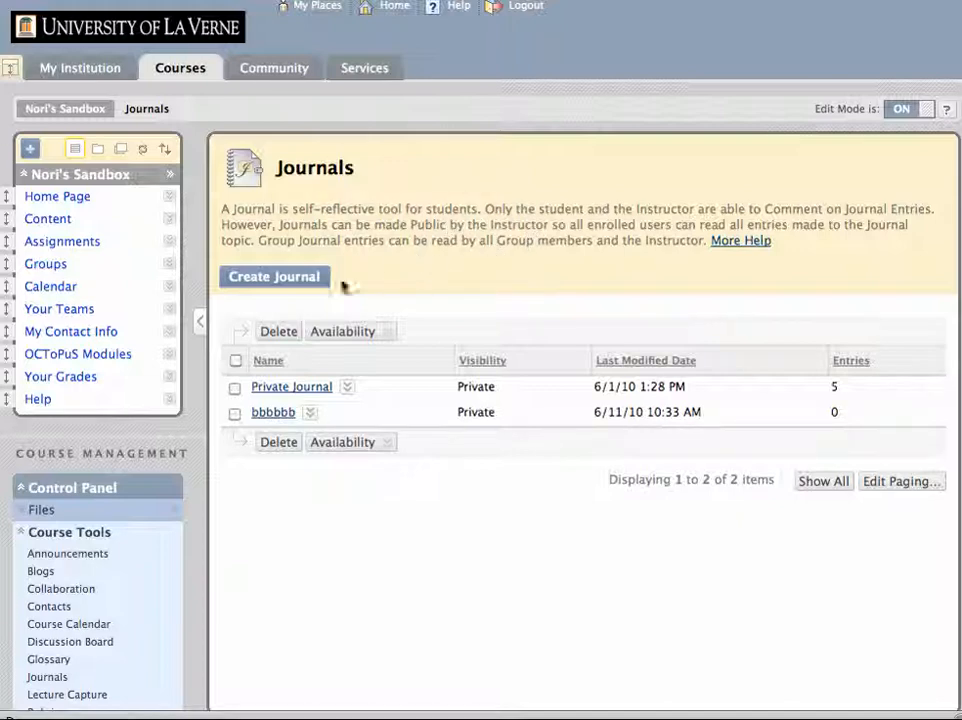
{"action": "left_click", "coordinate": [300, 281]}
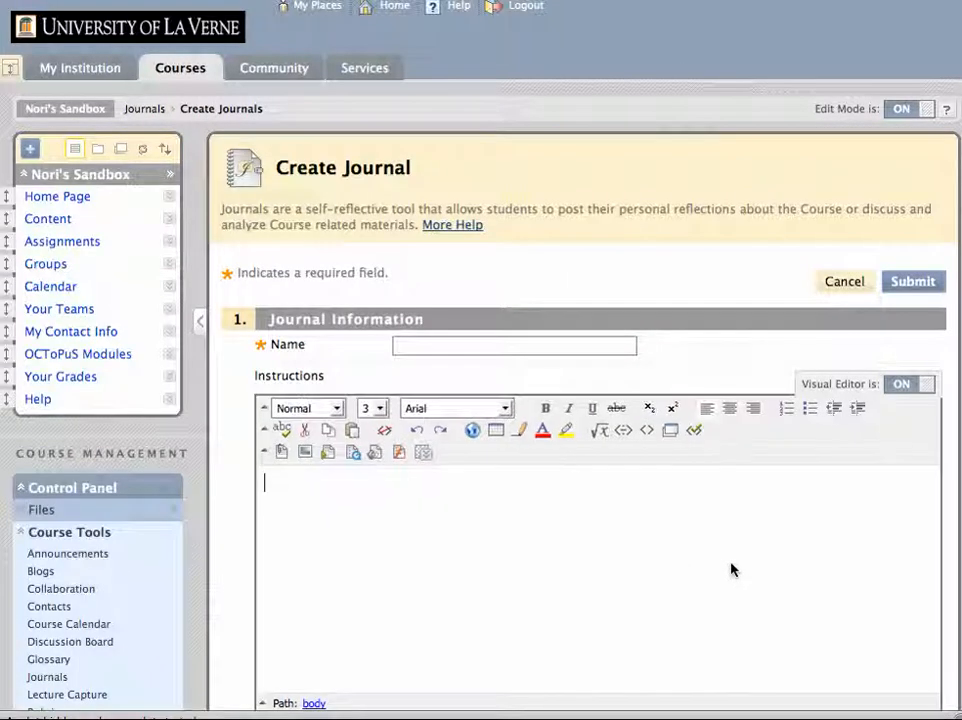
Review the new journal form's name and instructions fields and its availability and settings sections.
{"action": "left_click", "coordinate": [427, 344]}
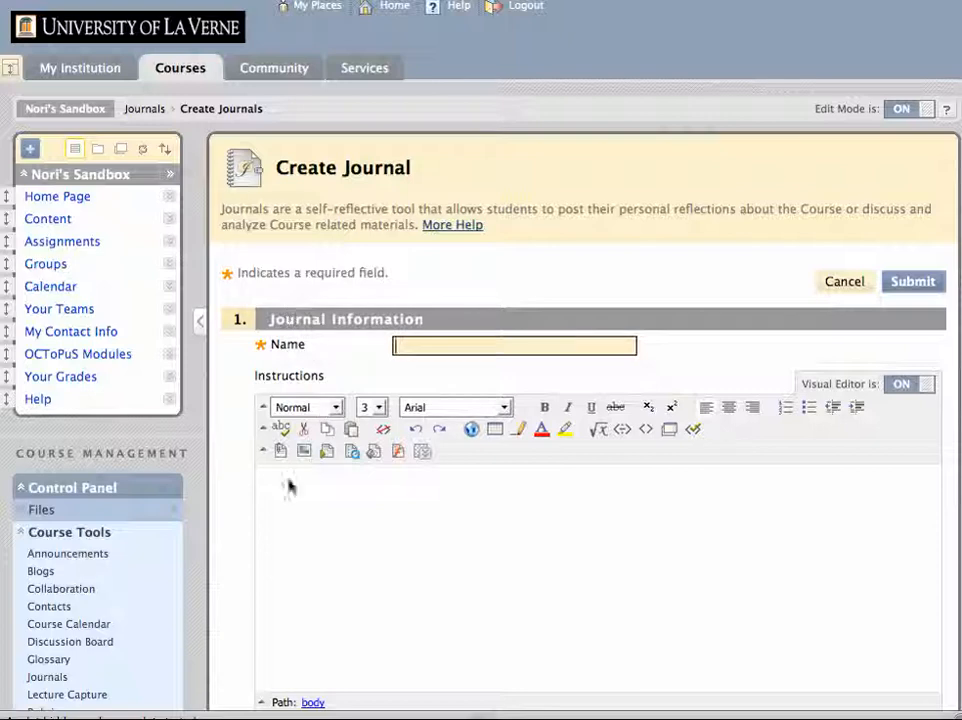
{"action": "left_click", "coordinate": [335, 507]}
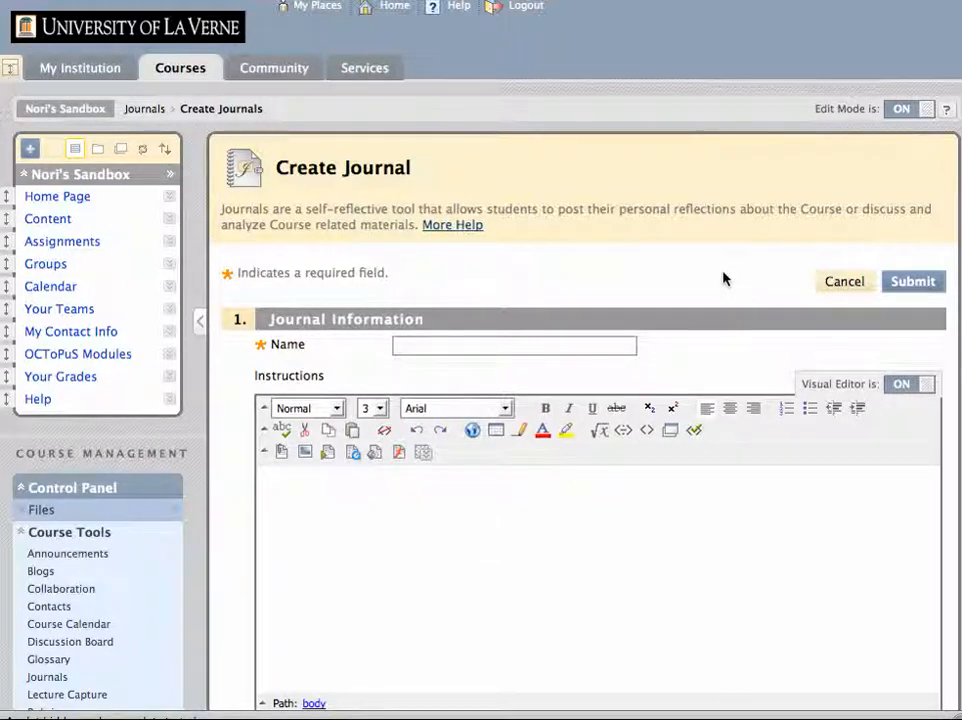
{"action": "scroll", "coordinate": [725, 279], "scroll_direction": "down", "scroll_amount": 6}
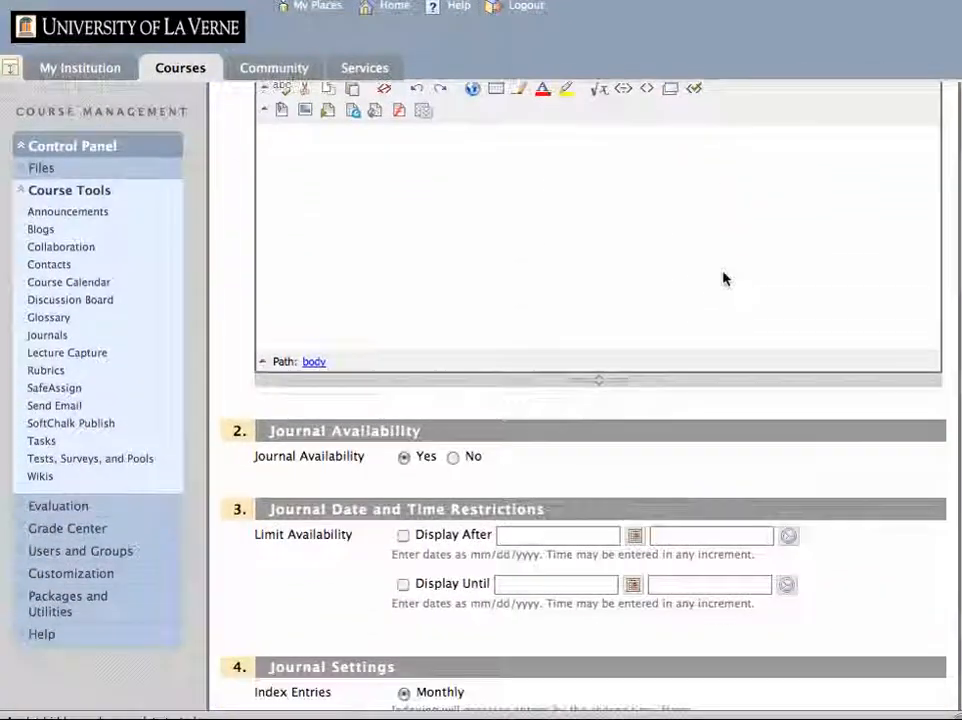
{"action": "scroll", "coordinate": [725, 279], "scroll_direction": "down", "scroll_amount": 5}
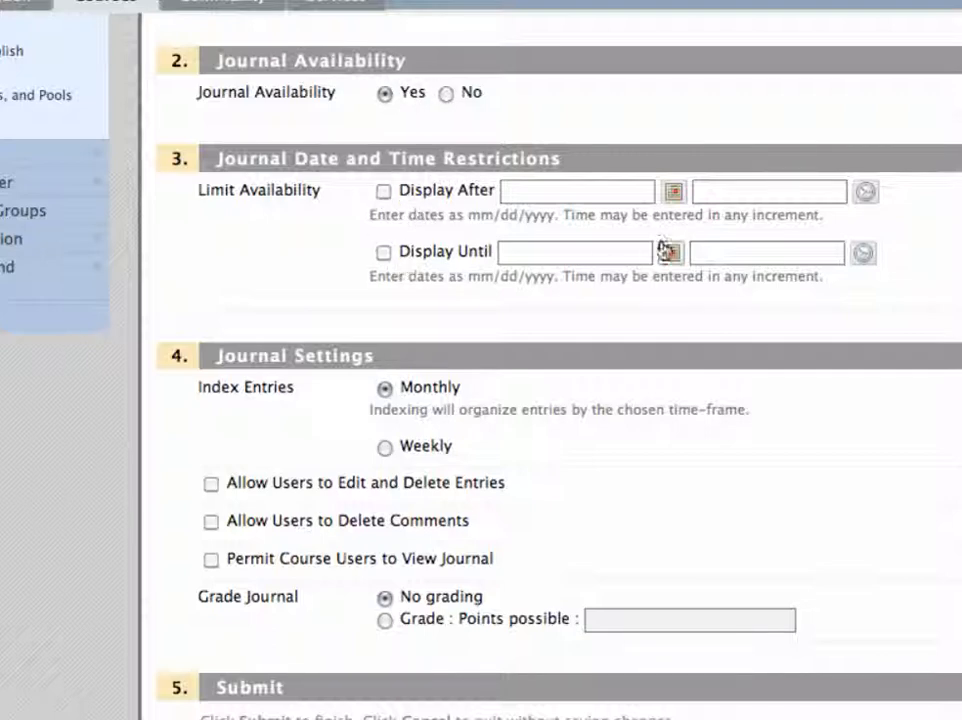
Check the date picker and browse the available times for the journal's Display After restriction without choosing one.
{"action": "left_click", "coordinate": [672, 192]}
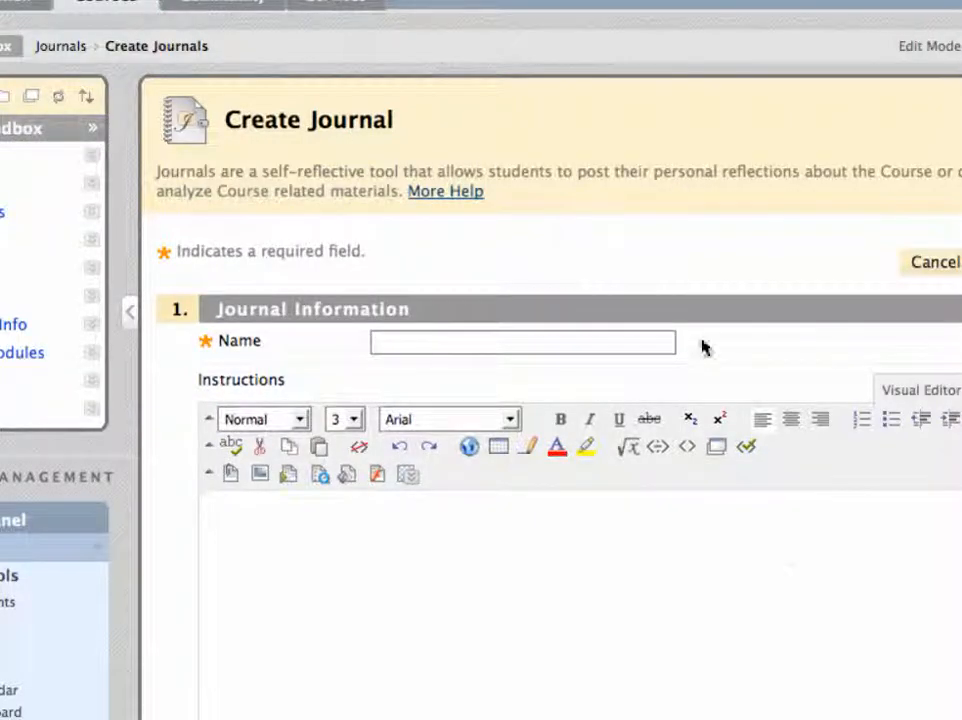
{"action": "scroll", "coordinate": [702, 343], "scroll_direction": "down", "scroll_amount": 4}
{"action": "left_click", "coordinate": [865, 617]}
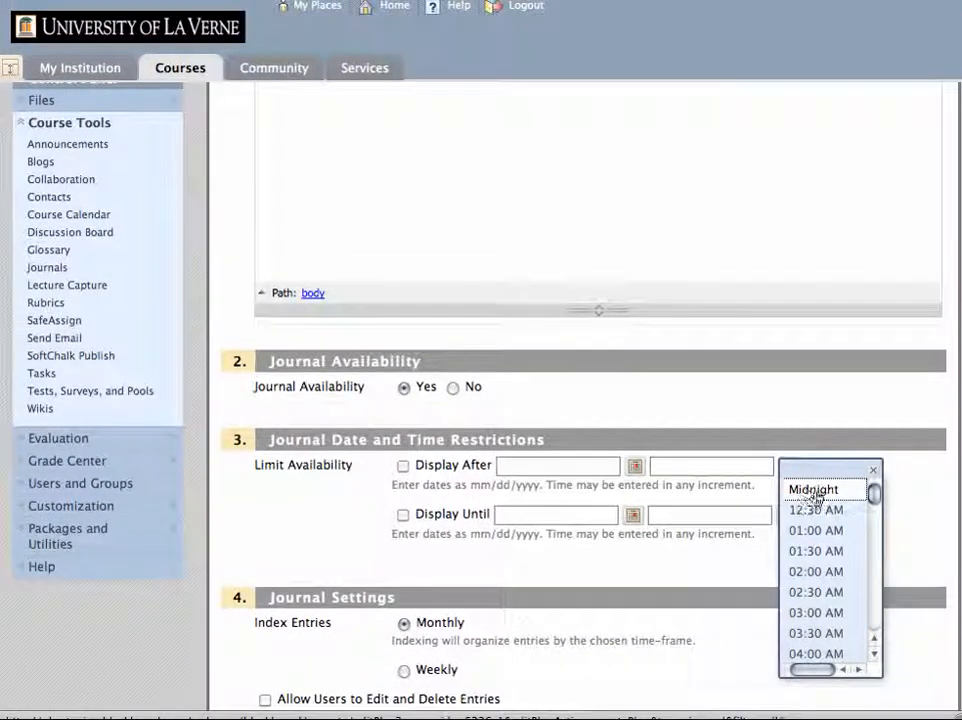
{"action": "left_click_drag", "start_coordinate": [876, 492], "coordinate": [876, 623]}
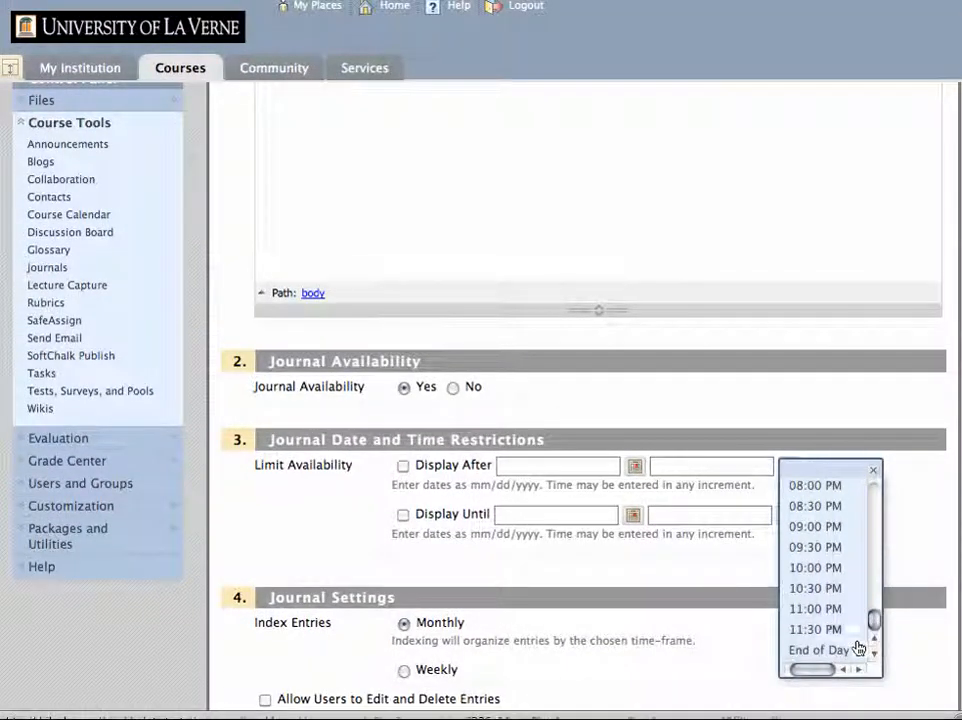
{"action": "left_click", "coordinate": [771, 397]}
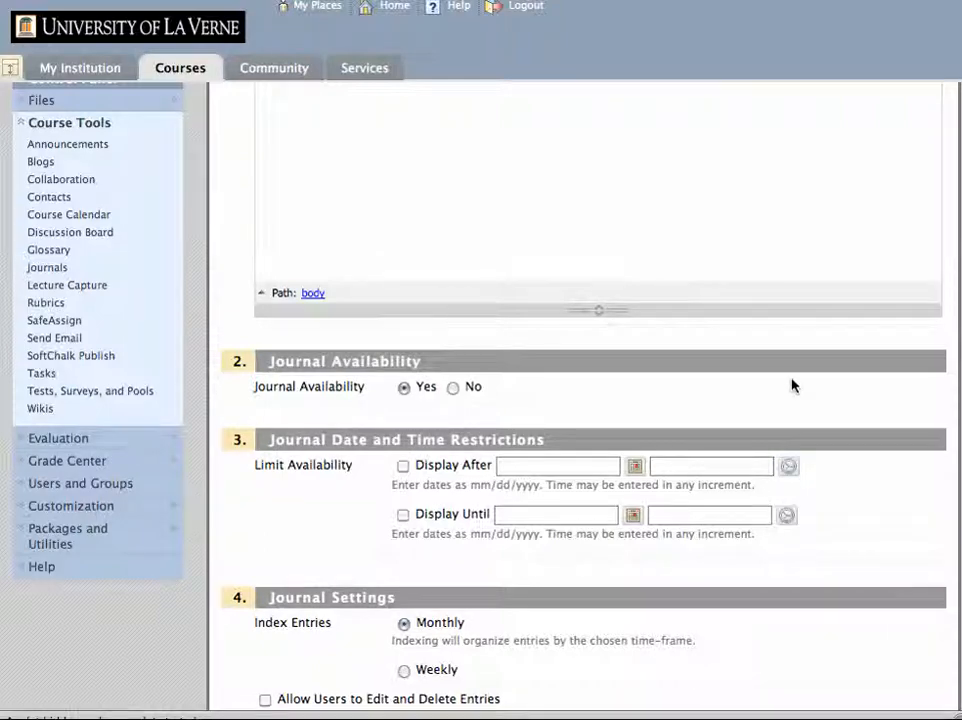
Allow users to edit and delete journal entries, leave course-wide viewing off, and select grading by points.
{"action": "scroll", "coordinate": [874, 377], "scroll_direction": "down", "scroll_amount": 5}
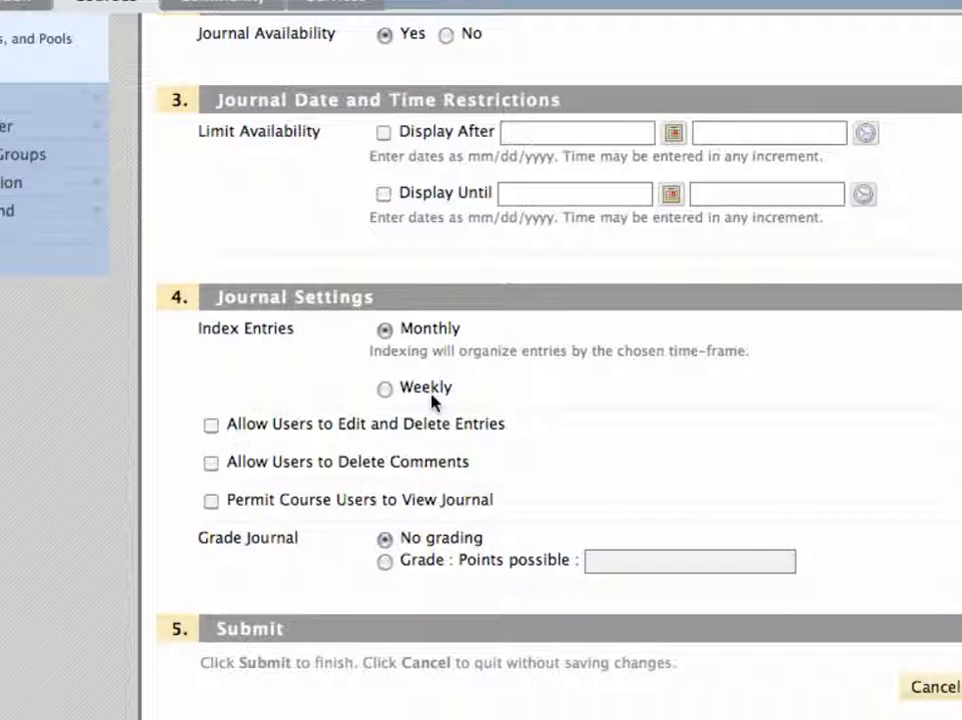
{"action": "left_click", "coordinate": [211, 425]}
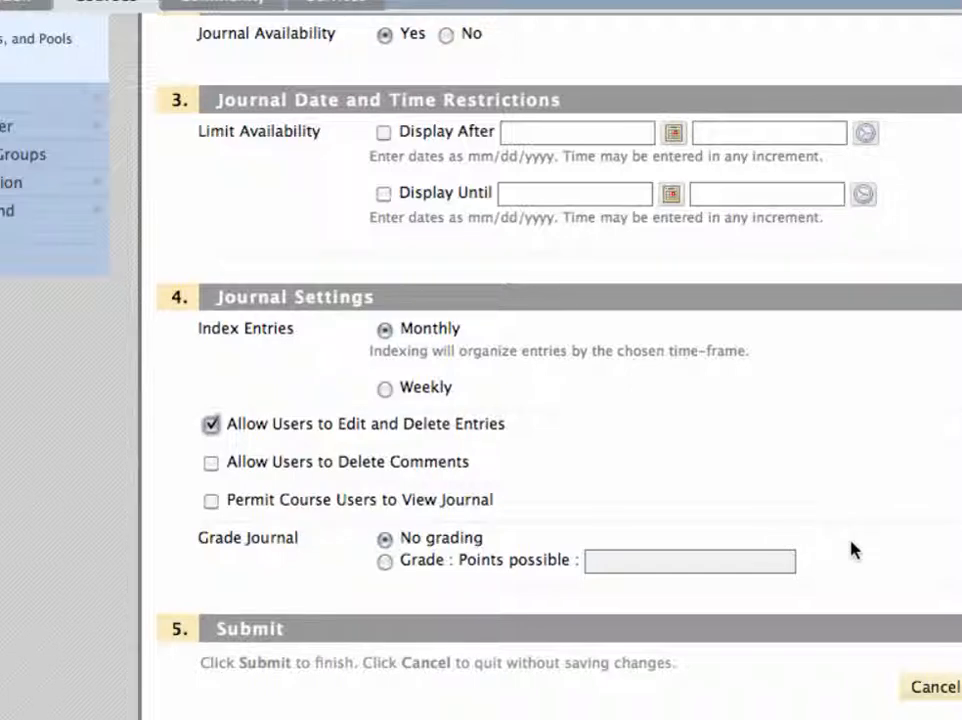
{"action": "left_click", "coordinate": [212, 465]}
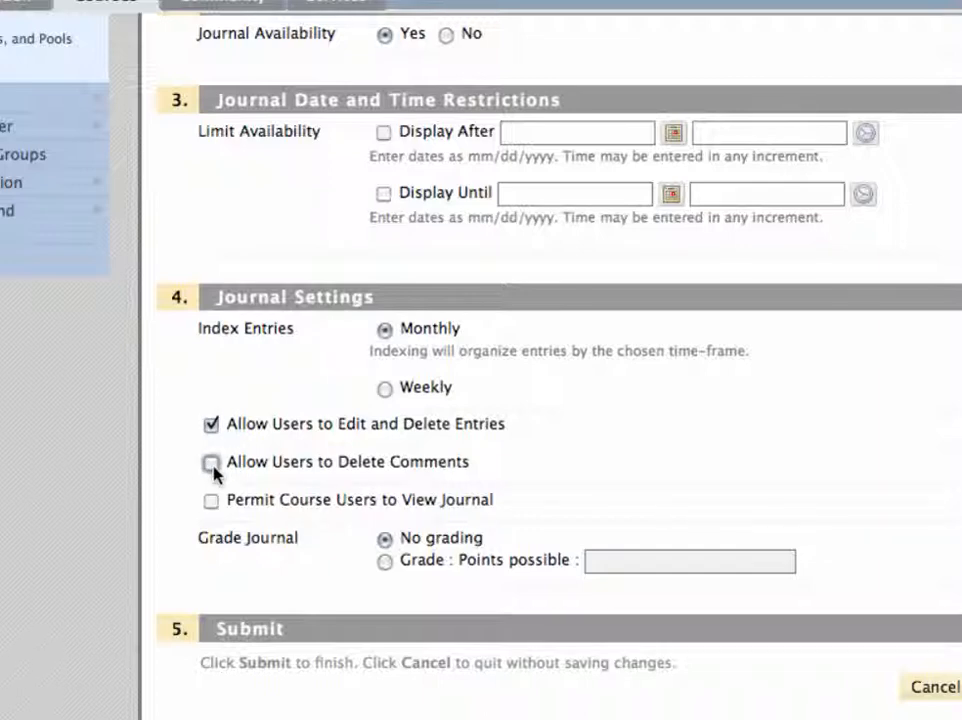
{"action": "left_click", "coordinate": [227, 501]}
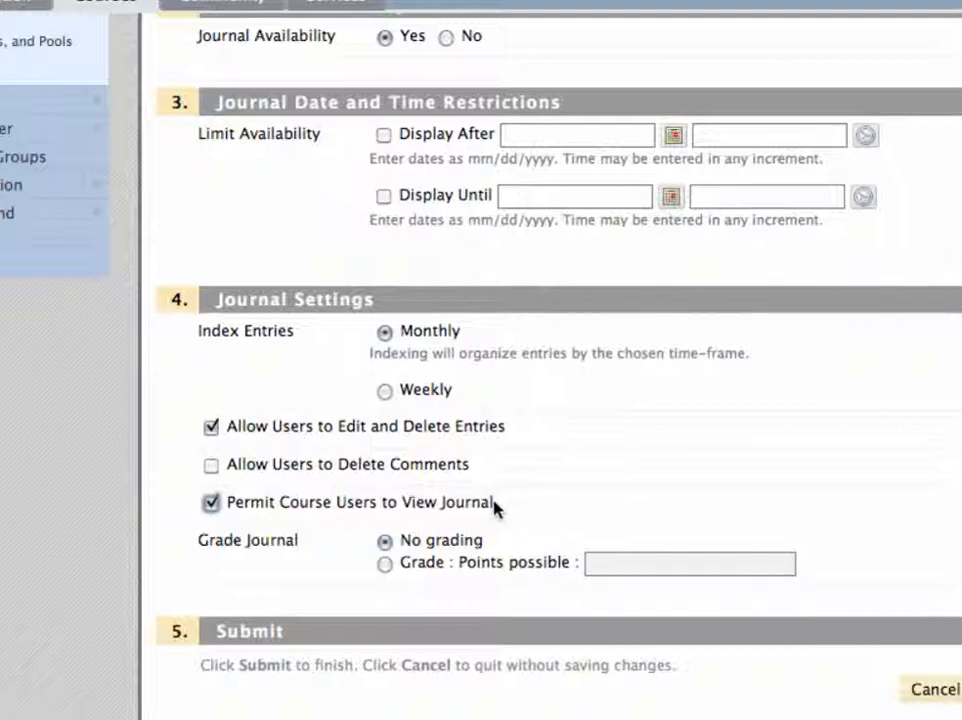
{"action": "left_click", "coordinate": [211, 502]}
{"action": "left_click", "coordinate": [388, 565]}
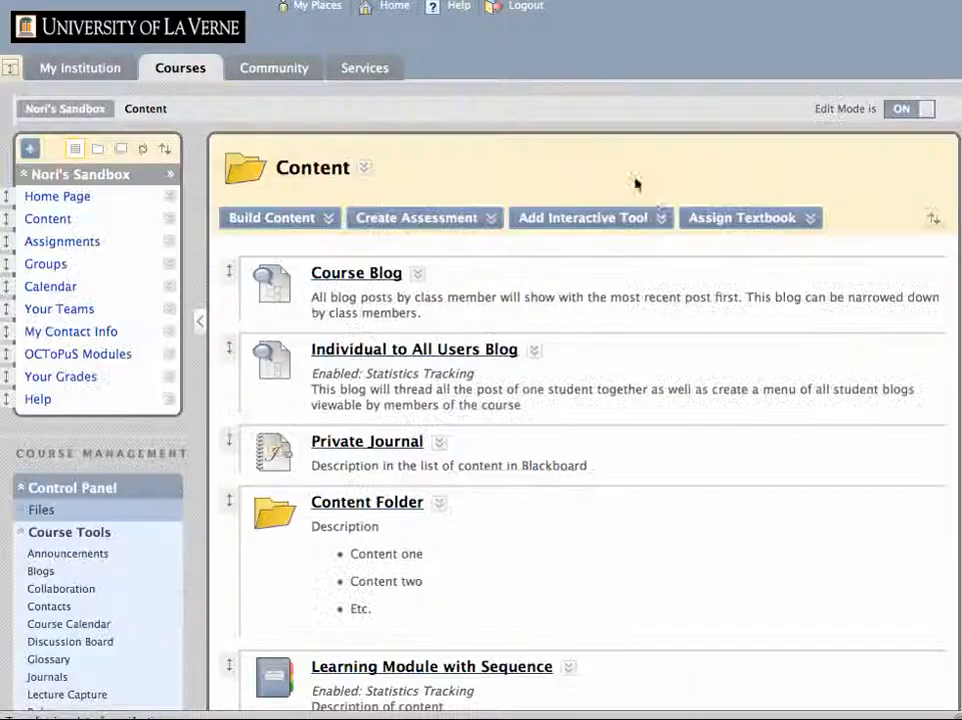
Start adding a journal link to the course's Content area and choose Private Journal as the specific journal to link.
{"action": "left_click", "coordinate": [636, 222]}
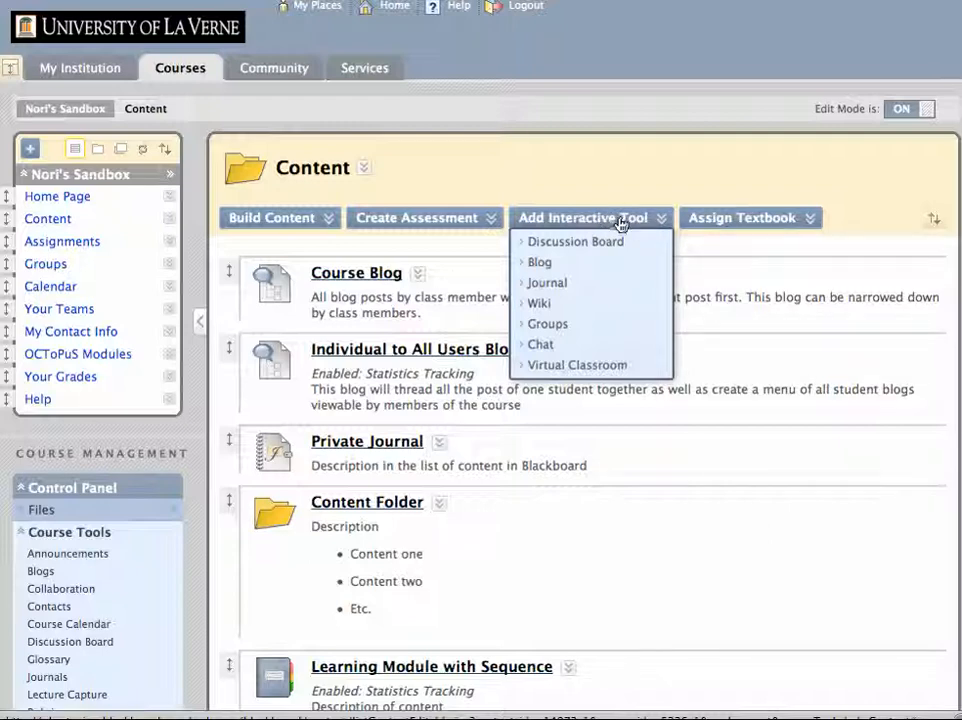
{"action": "left_click", "coordinate": [554, 286]}
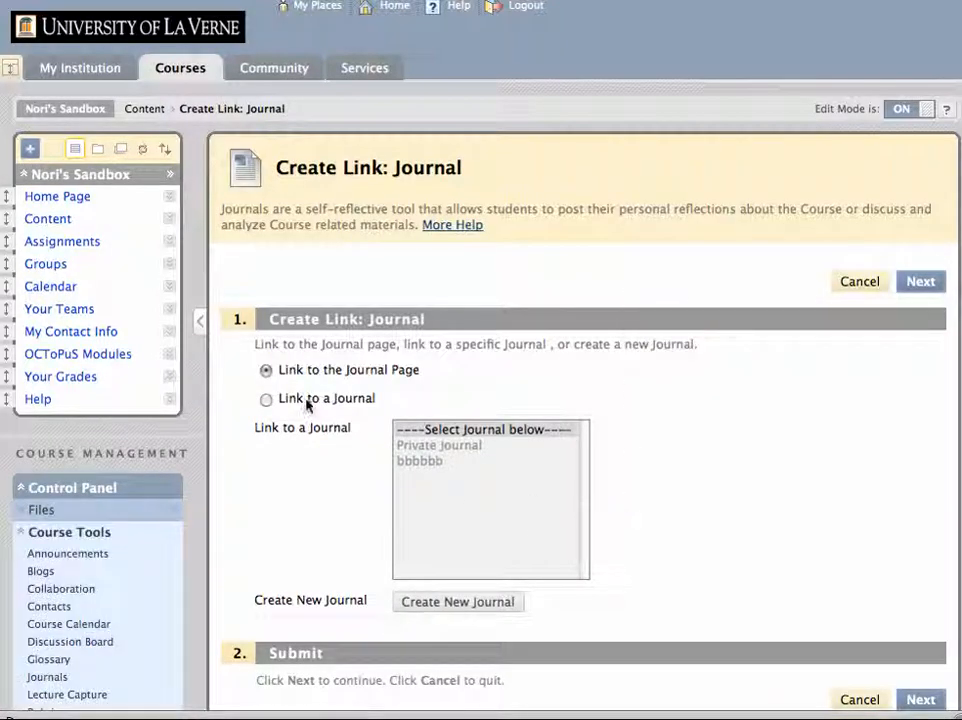
{"action": "left_click", "coordinate": [285, 398]}
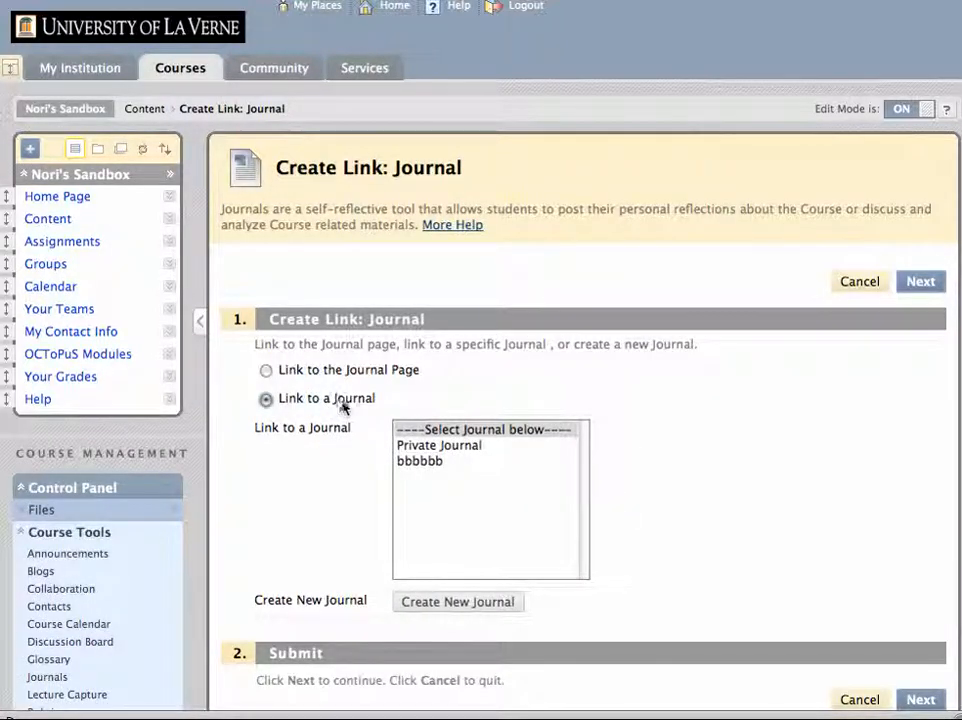
{"action": "left_click", "coordinate": [432, 446]}
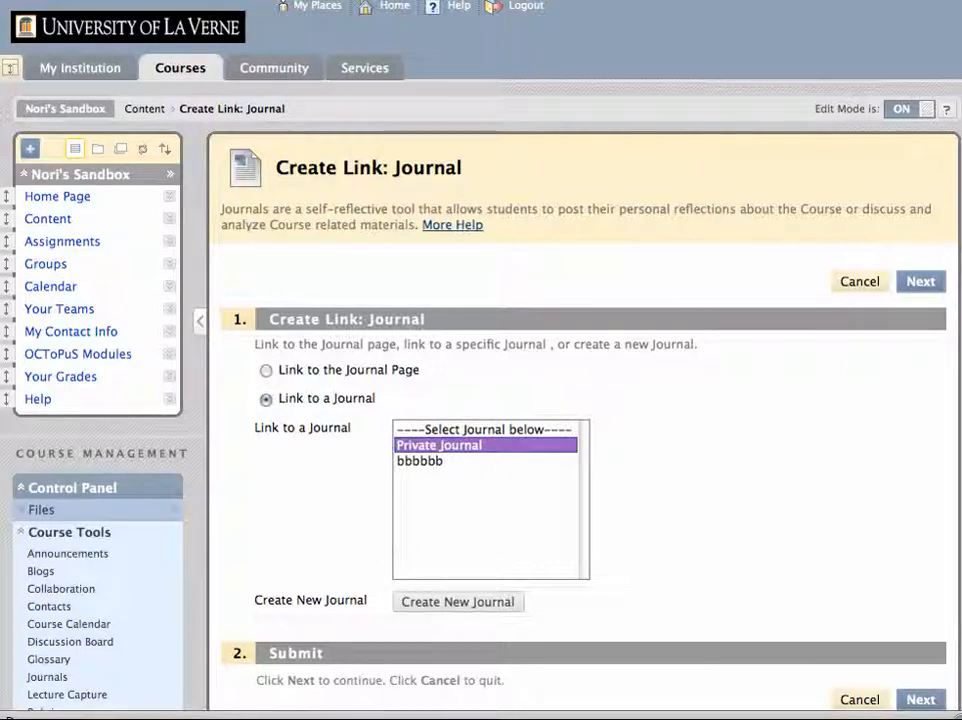
Continue to the Private Journal link's details and review its link information and options.
{"action": "scroll", "coordinate": [827, 466], "scroll_direction": "down", "scroll_amount": 3}
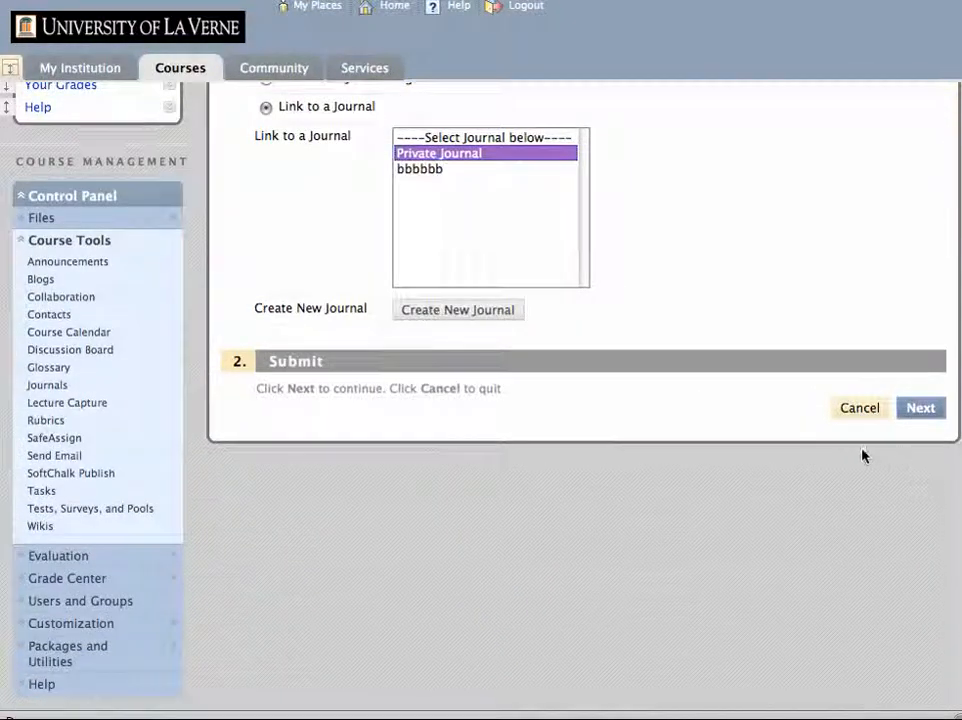
{"action": "scroll", "coordinate": [855, 454], "scroll_direction": "up", "scroll_amount": 3}
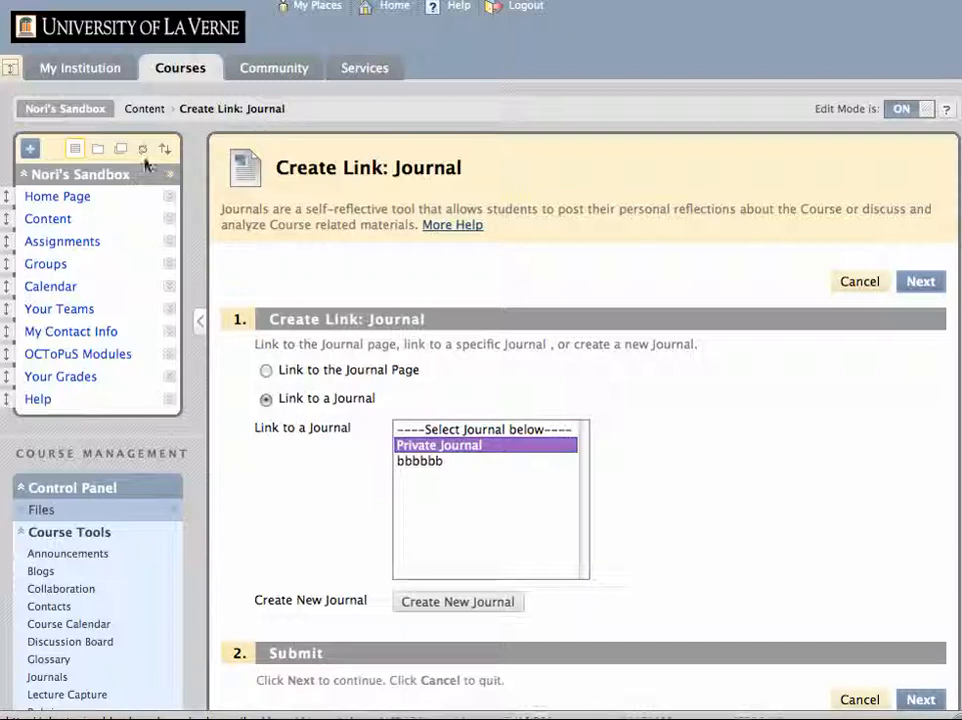
{"action": "scroll", "coordinate": [806, 537], "scroll_direction": "down", "scroll_amount": 1}
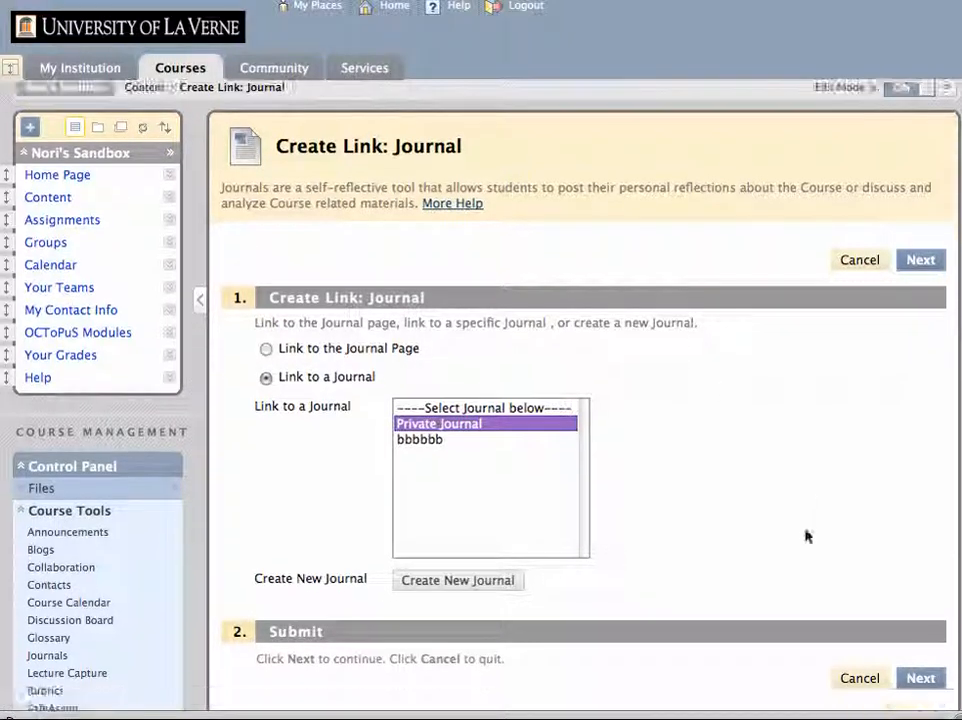
{"action": "scroll", "coordinate": [806, 537], "scroll_direction": "down", "scroll_amount": 3}
{"action": "left_click", "coordinate": [919, 413]}
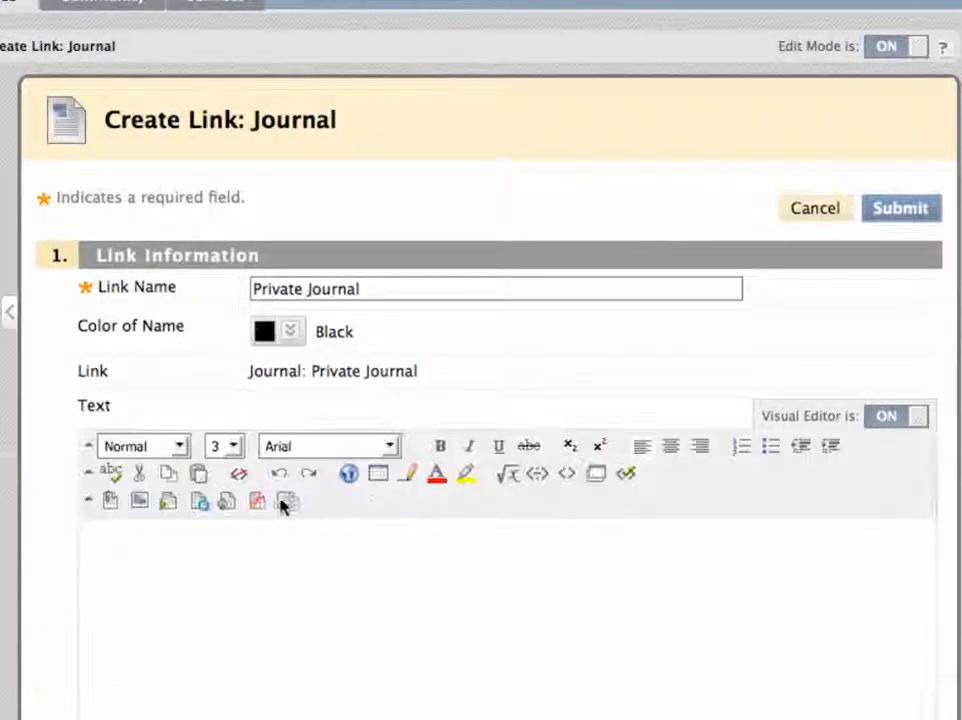
{"action": "scroll", "coordinate": [365, 580], "scroll_direction": "down", "scroll_amount": 5}
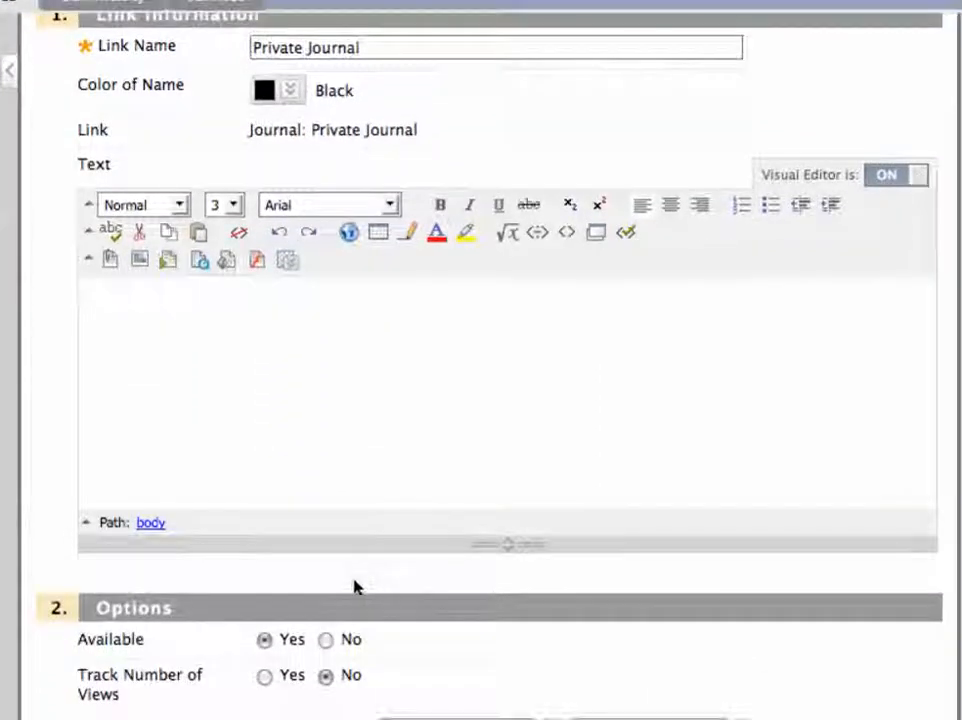
{"action": "scroll", "coordinate": [453, 644], "scroll_direction": "down", "scroll_amount": 4}
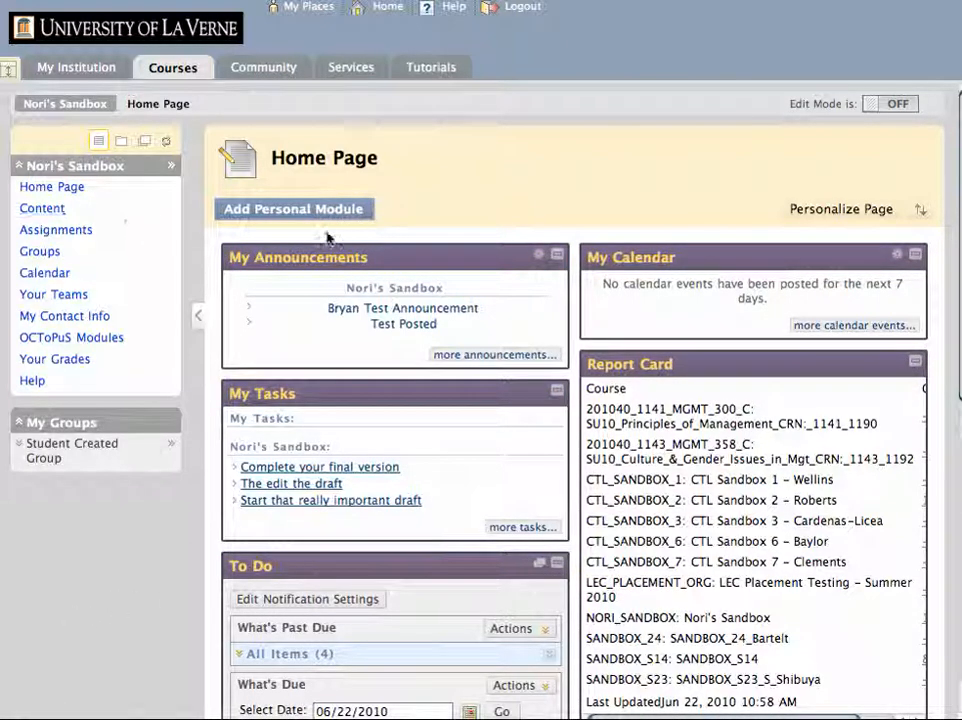
Open Private Journal from the Content area in the student view and look through its entries.
{"action": "left_click", "coordinate": [52, 212]}
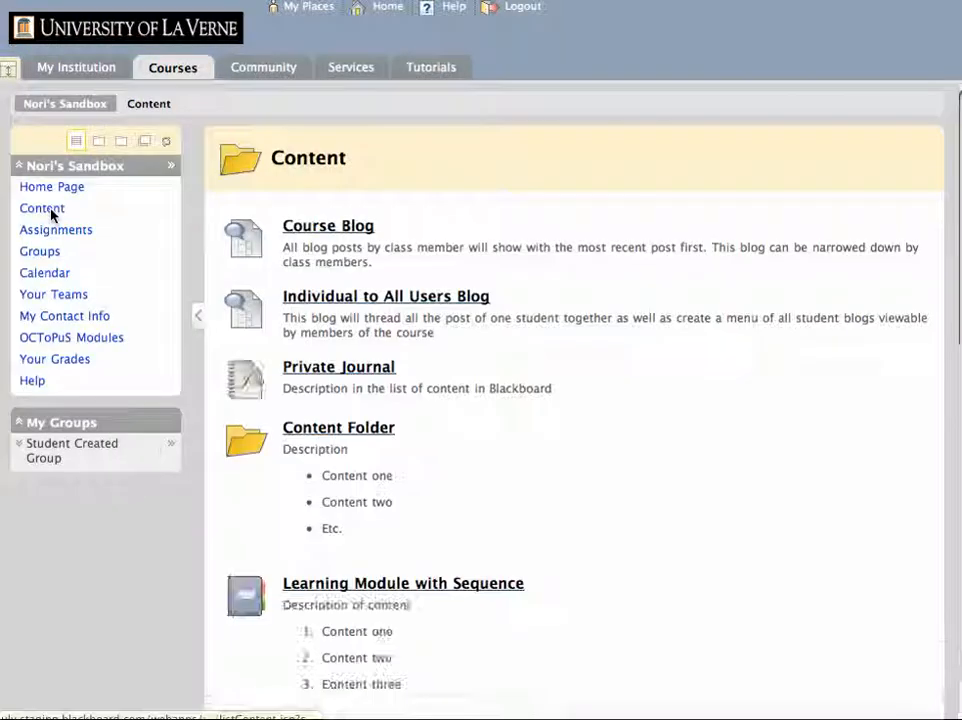
{"action": "left_click", "coordinate": [338, 373]}
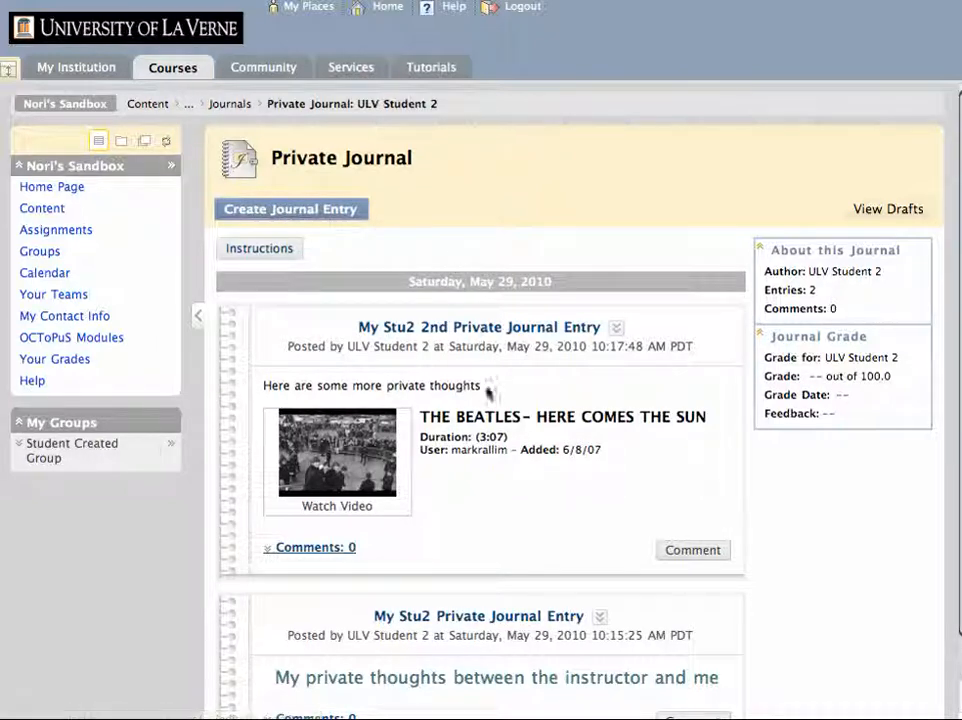
{"action": "scroll", "coordinate": [500, 472], "scroll_direction": "down", "scroll_amount": 2}
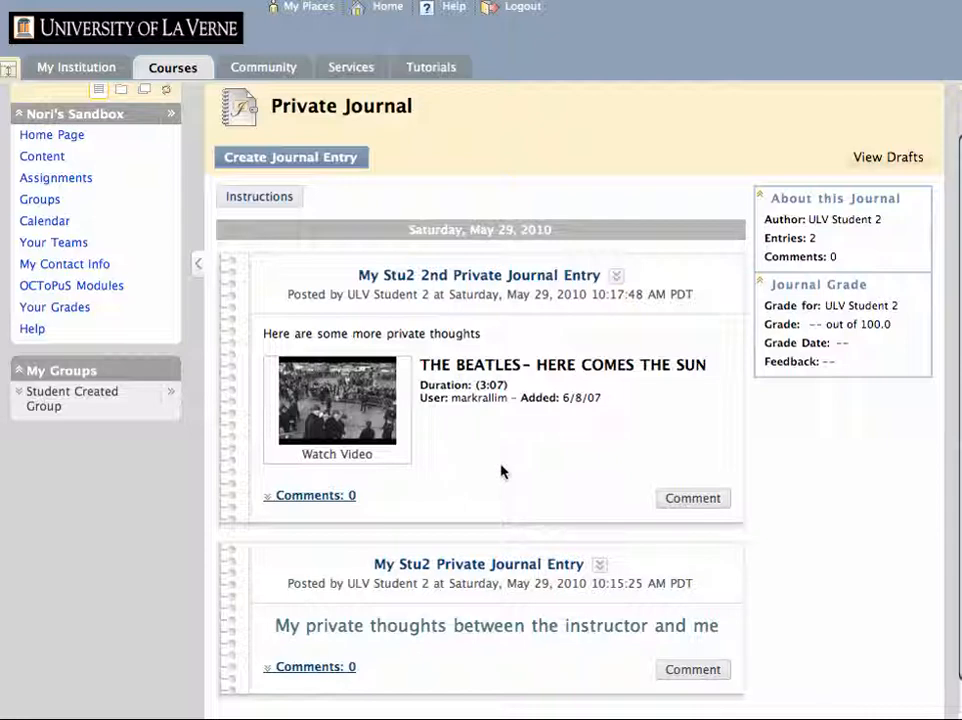
{"action": "scroll", "coordinate": [625, 206], "scroll_direction": "up", "scroll_amount": 2}
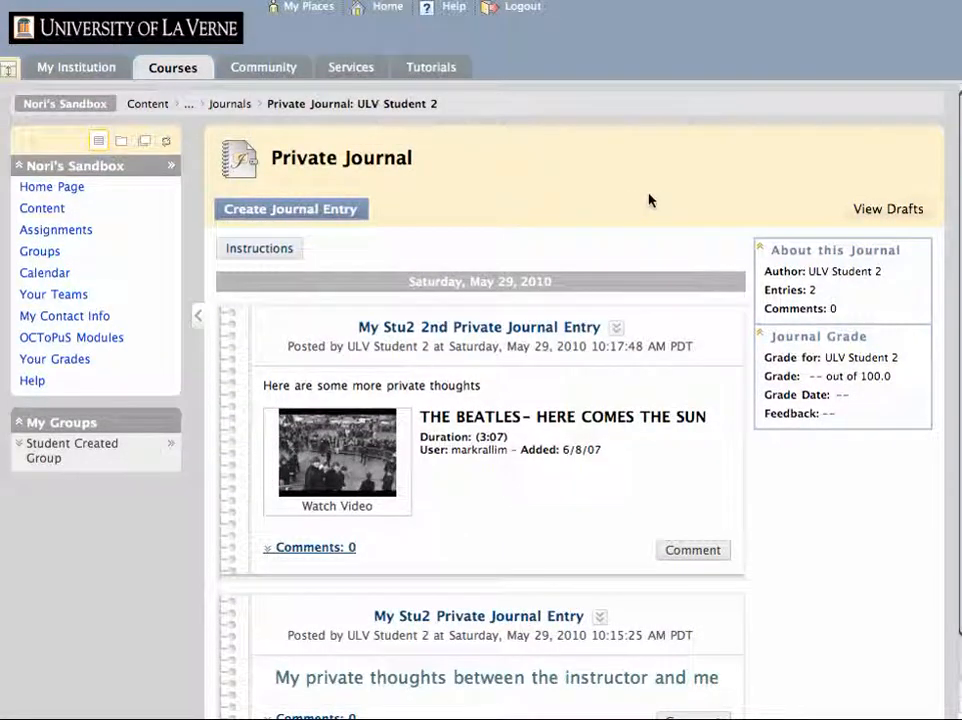